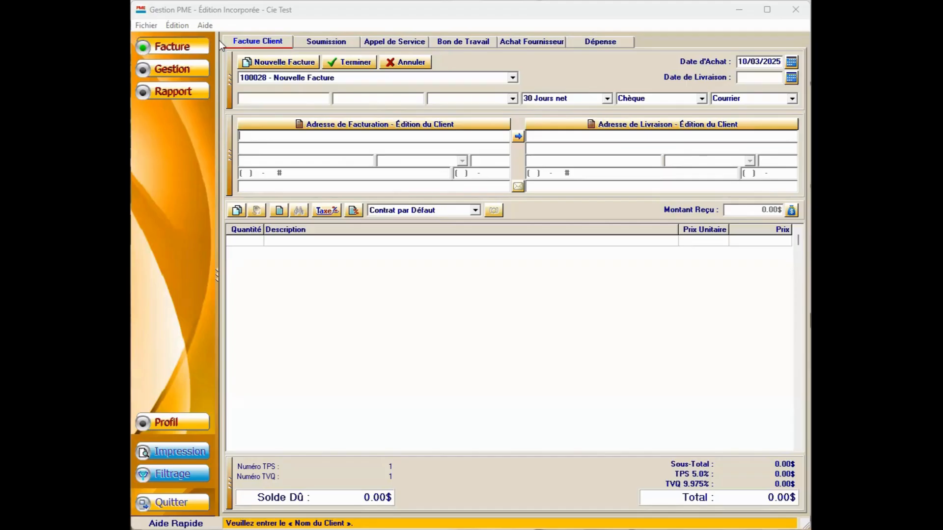
Create a new customer invoice and look through its reference number and employee fields without filling them in.
{"action": "left_click", "coordinate": [283, 63]}
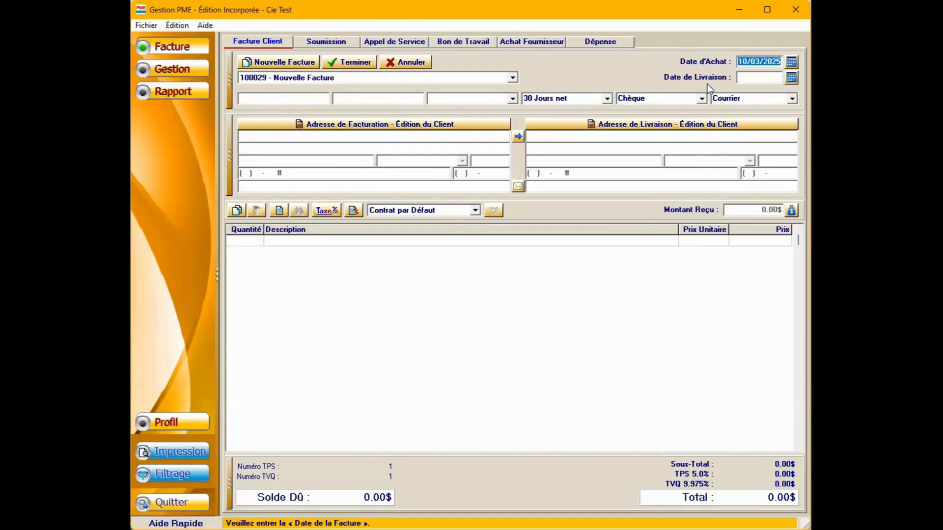
{"action": "left_click", "coordinate": [284, 98]}
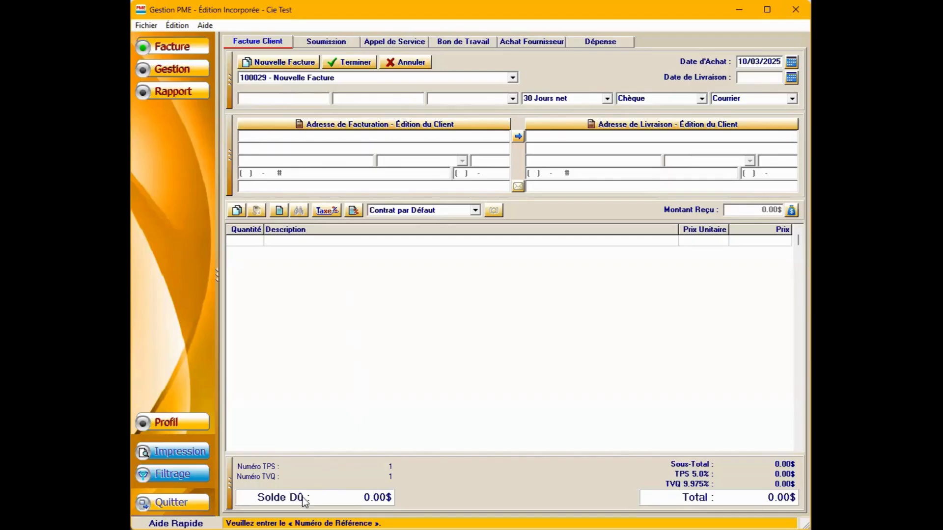
{"action": "left_click", "coordinate": [395, 98]}
{"action": "left_click", "coordinate": [443, 100]}
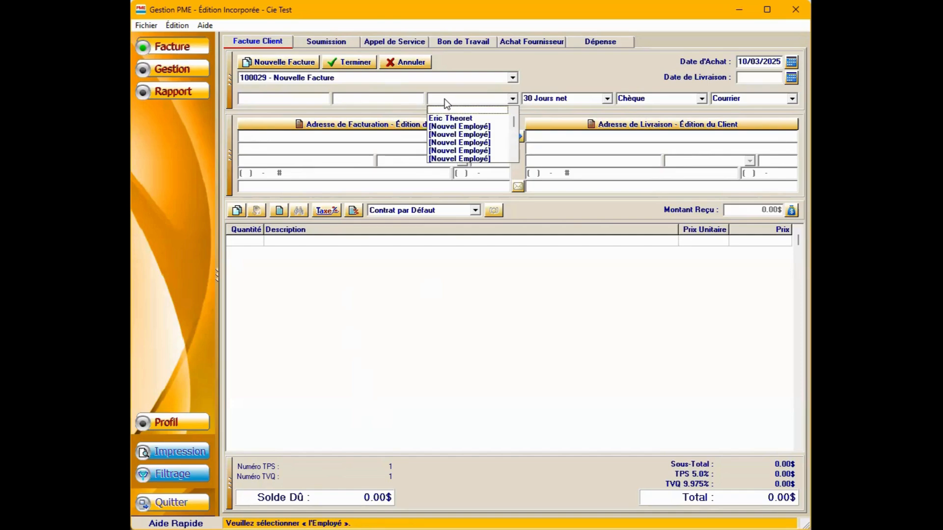
{"action": "left_click", "coordinate": [445, 98]}
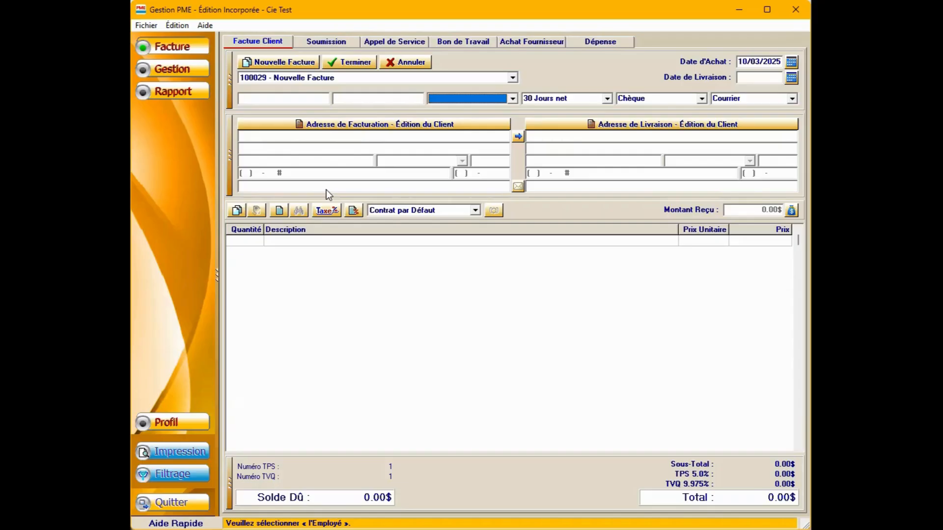
Browse the existing clients available for the billing address and leave the lookup without choosing one.
{"action": "left_click", "coordinate": [360, 124]}
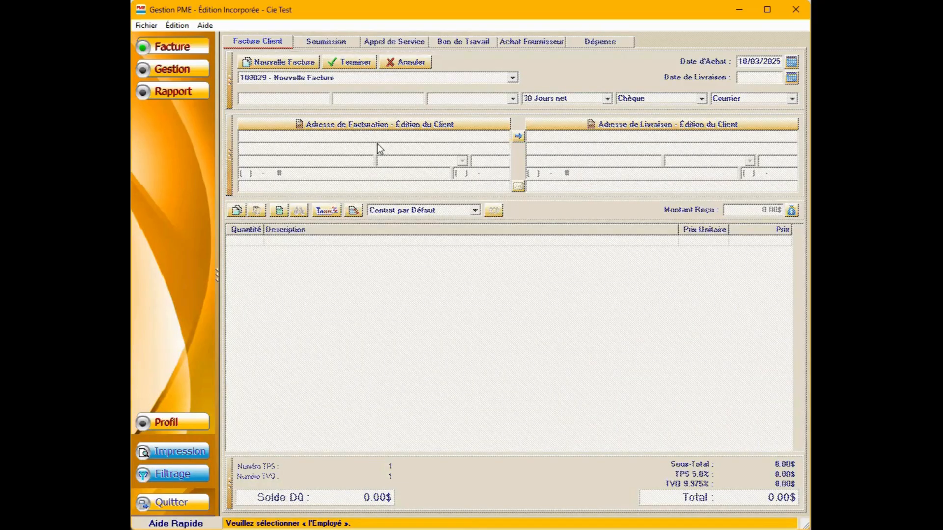
{"action": "left_click", "coordinate": [494, 163]}
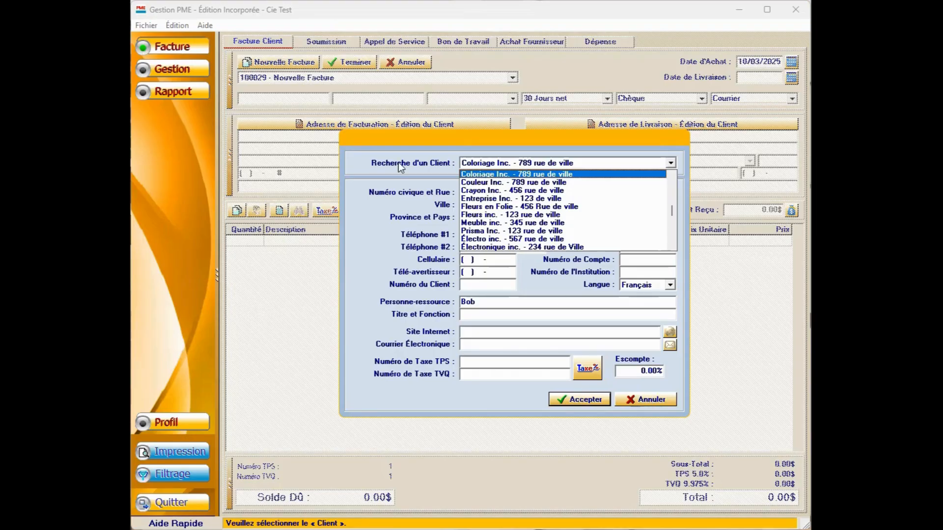
{"action": "left_click", "coordinate": [647, 400]}
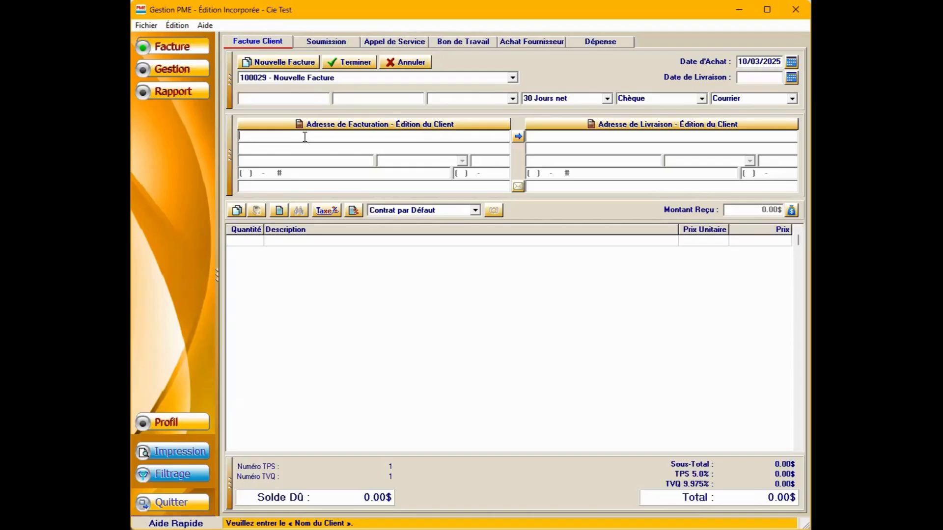
Enter Meuble Rd as the billing client's name and fill in the street address, city and postal code.
{"action": "type", "text": "Meuble Rd"}
{"action": "left_click", "coordinate": [315, 148]}
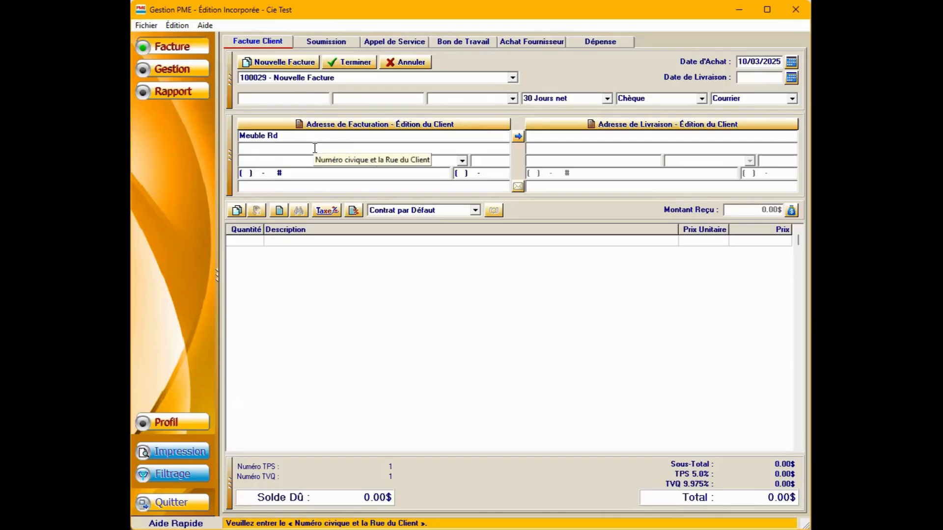
{"action": "type", "text": "234"}
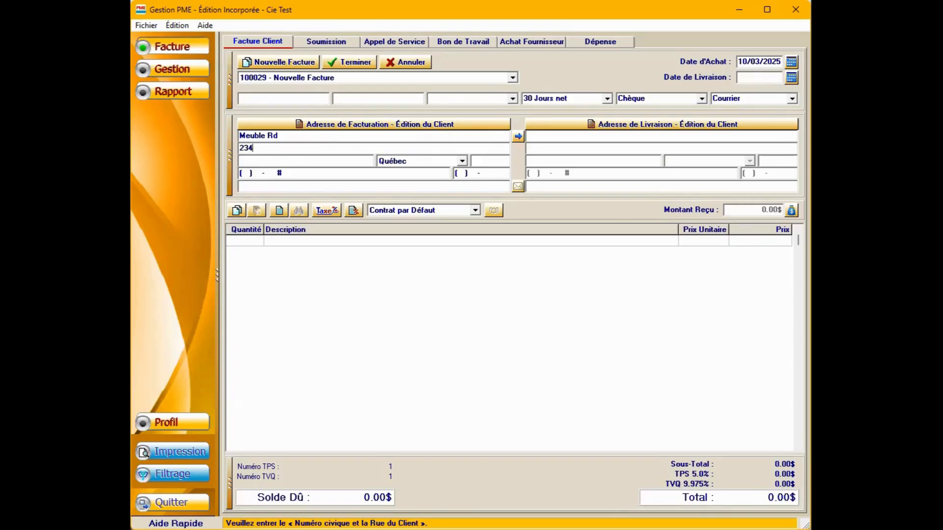
{"action": "type", "text": " rue de ville"}
{"action": "key", "text": "Tab"}
{"action": "type", "text": "Terrebonne"}
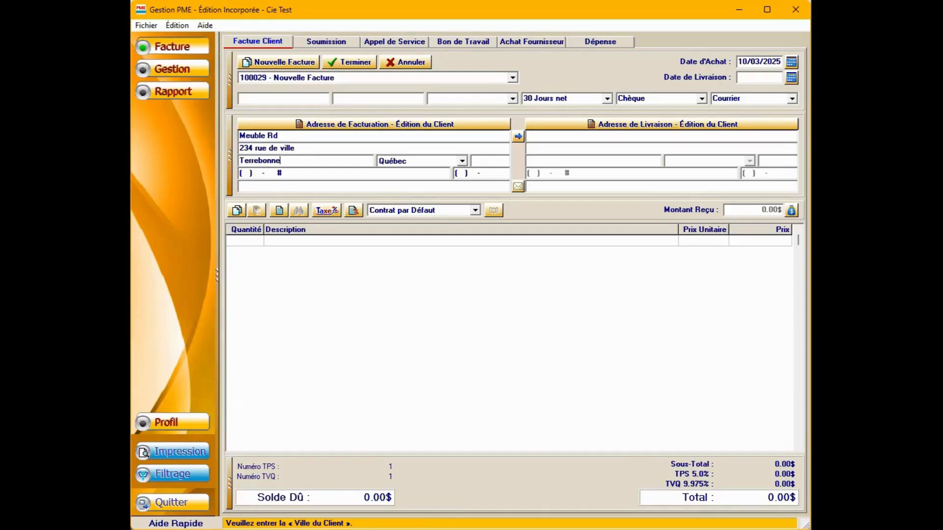
{"action": "key", "text": "Tab"}
{"action": "key", "text": "Tab"}
{"action": "type", "text": "J8"}
{"action": "type", "text": "i"}
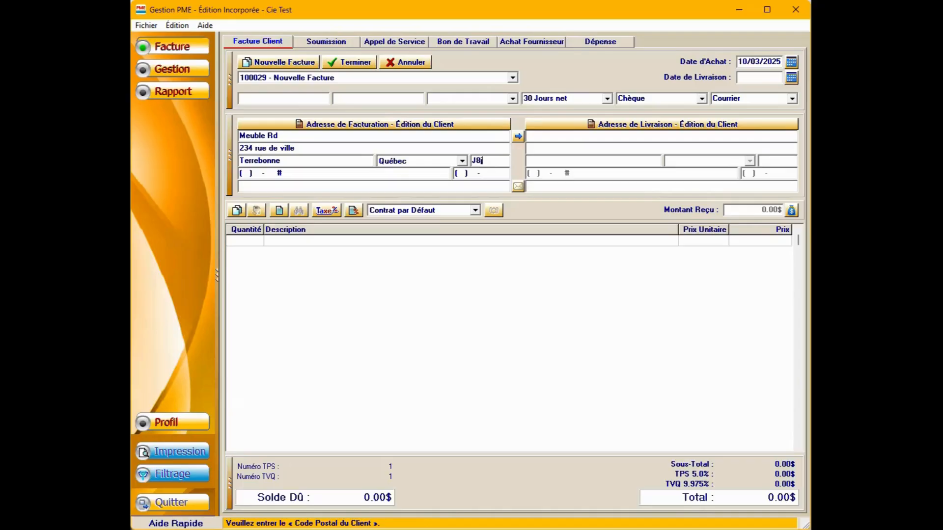
{"action": "type", "text": "8u8"}
Fill in the billing client's phone number with extension and the contact person's name, and add the new client to the records.
{"action": "left_click", "coordinate": [278, 169]}
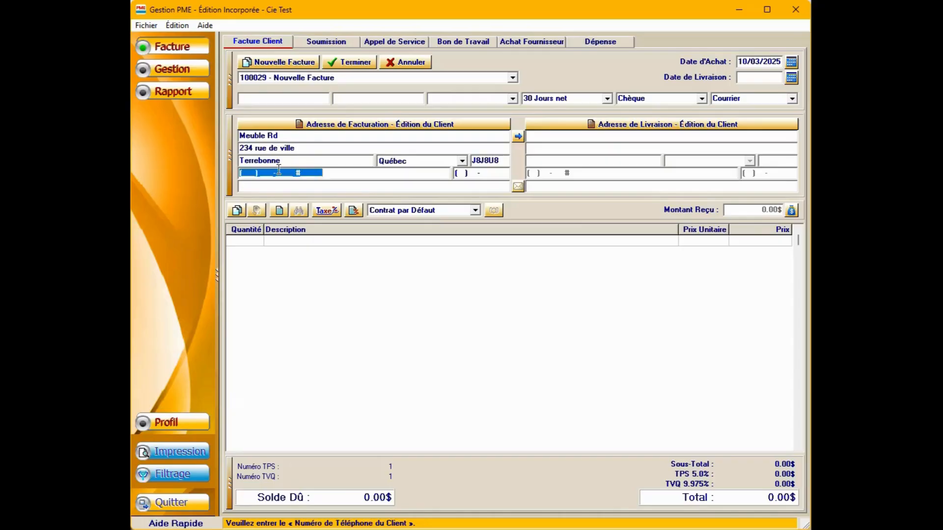
{"action": "type", "text": "514) 222-2222 #2"}
{"action": "key", "text": "Tab"}
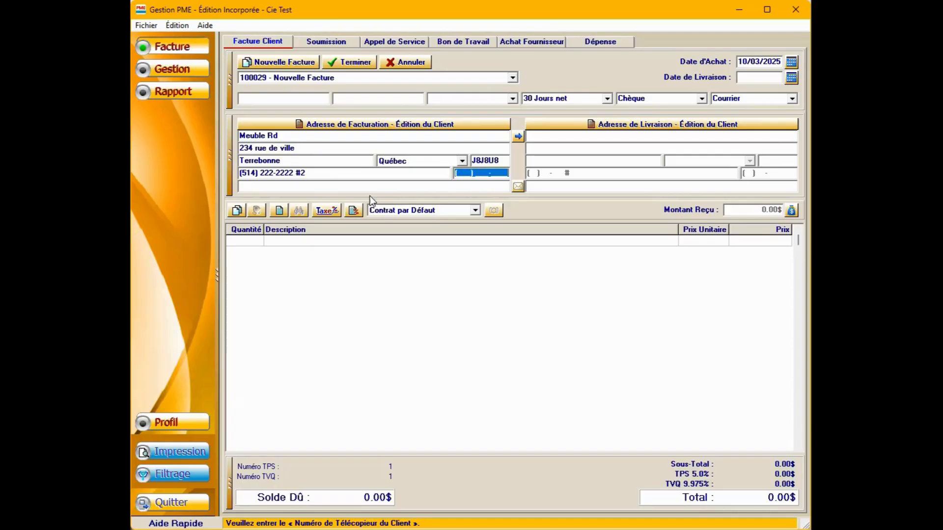
{"action": "left_click", "coordinate": [367, 187]}
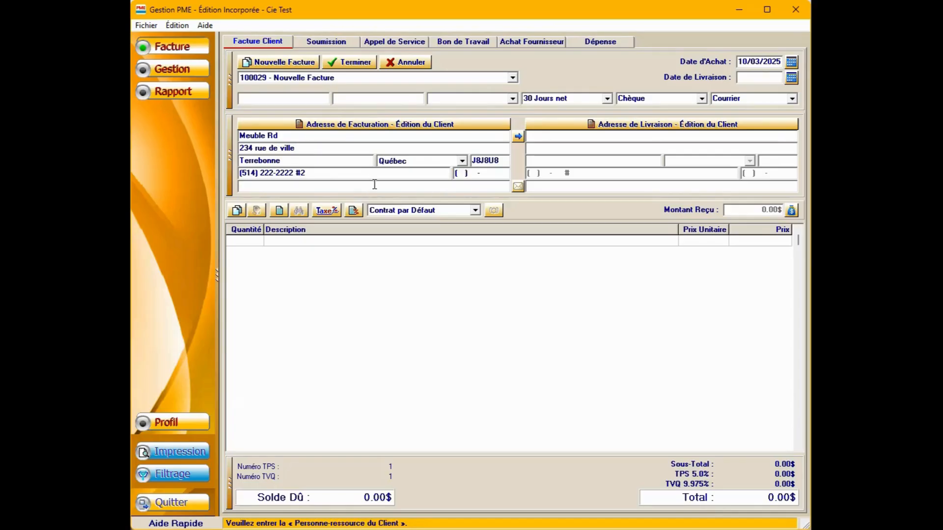
{"action": "type", "text": "Bob"}
{"action": "left_click", "coordinate": [417, 273]}
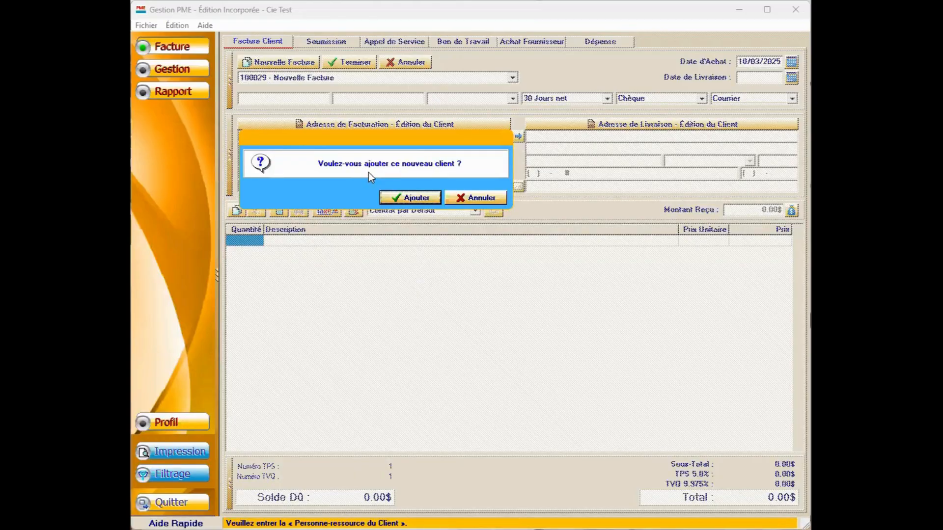
{"action": "left_click", "coordinate": [420, 197]}
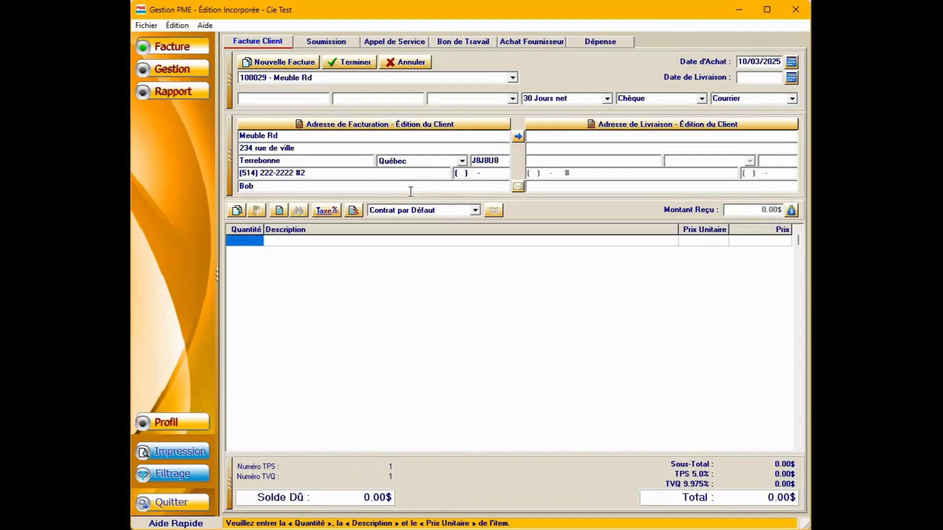
Browse the existing clients for the delivery address without choosing one, and copy the billing address into the delivery address.
{"action": "left_click", "coordinate": [566, 125]}
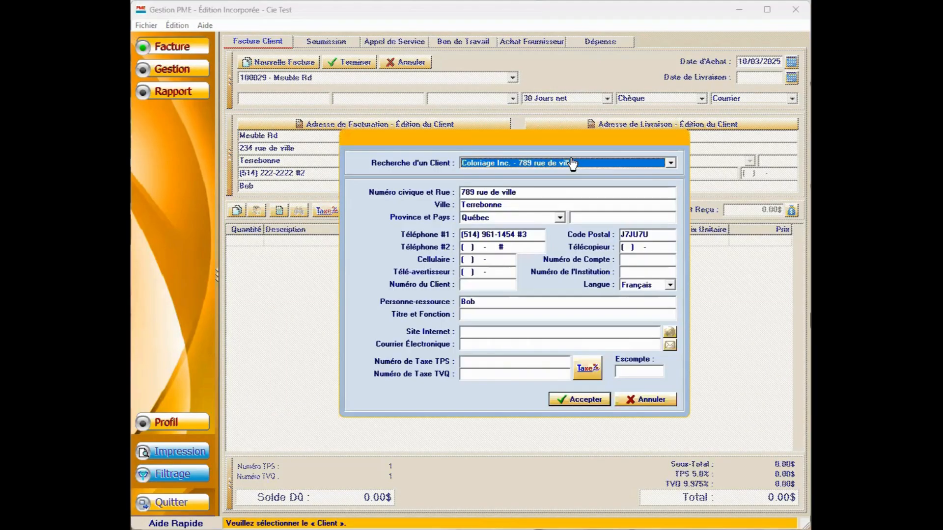
{"action": "left_click", "coordinate": [569, 162]}
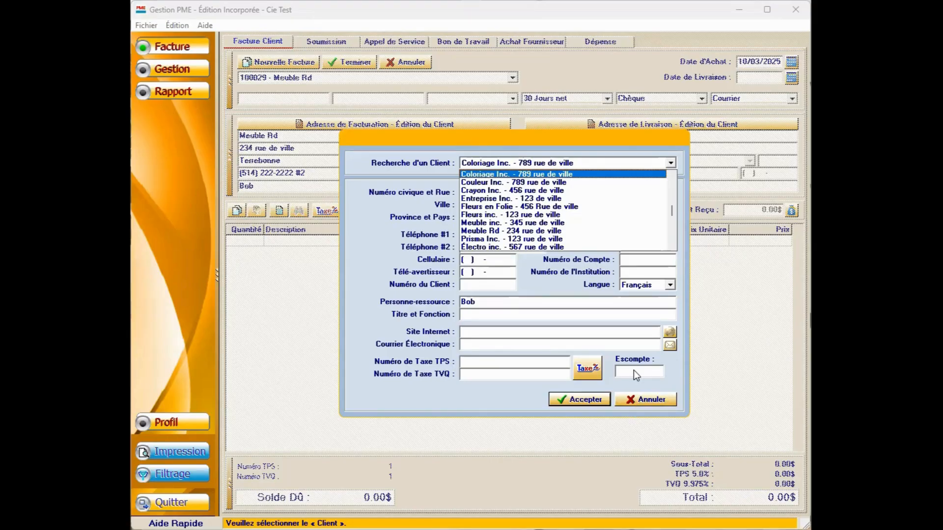
{"action": "left_click", "coordinate": [641, 403]}
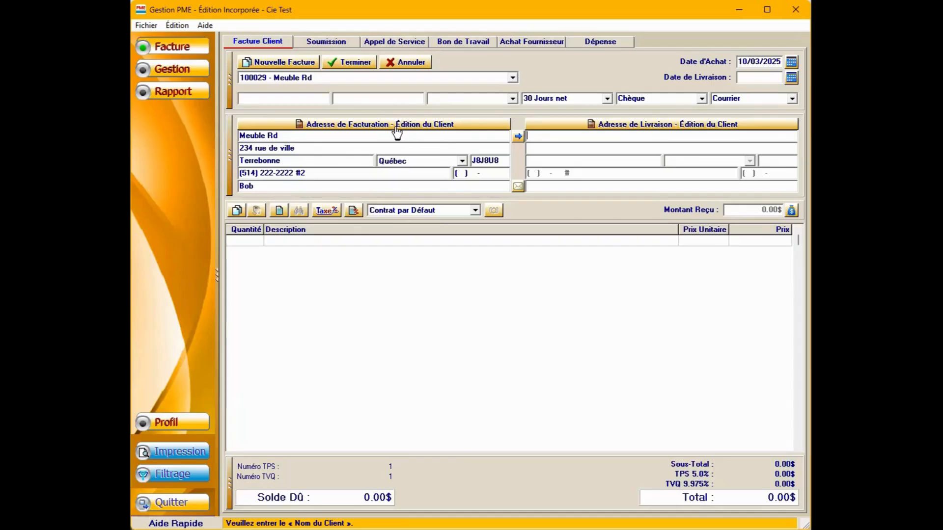
{"action": "left_click", "coordinate": [620, 126]}
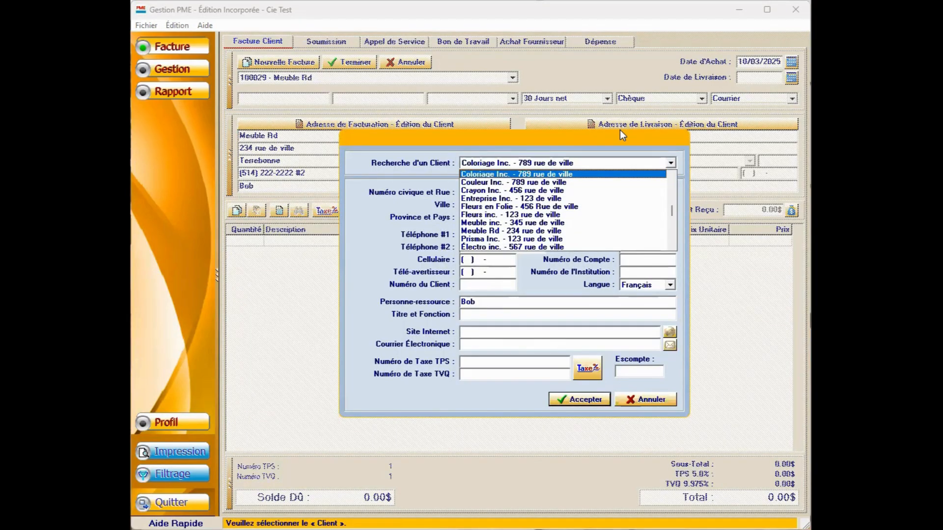
{"action": "left_click", "coordinate": [631, 400]}
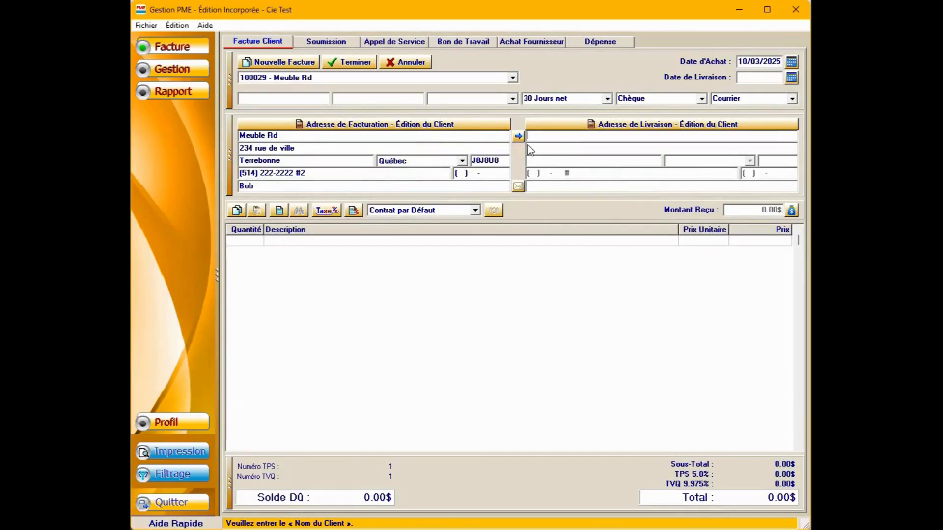
{"action": "left_click", "coordinate": [518, 137]}
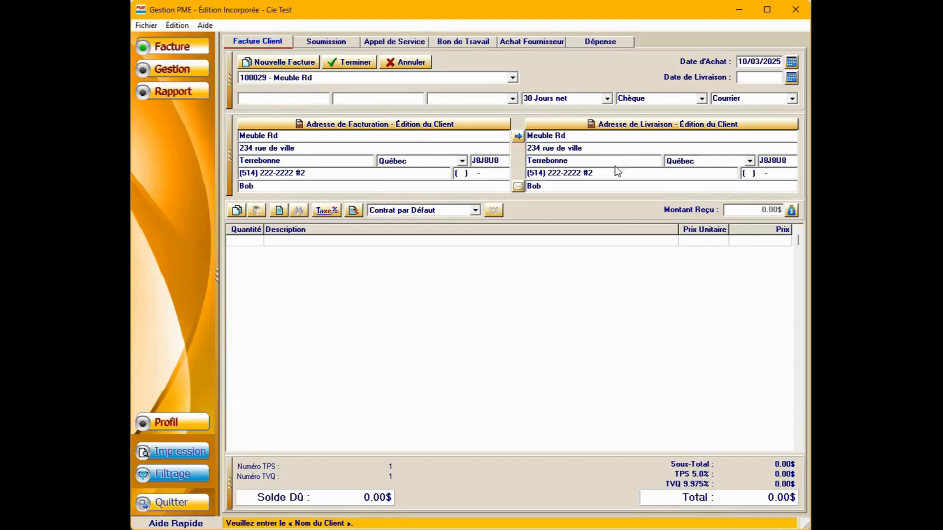
Add an invoice line with quantity 2 of the existing product 30 - Chaise.
{"action": "left_click", "coordinate": [237, 211]}
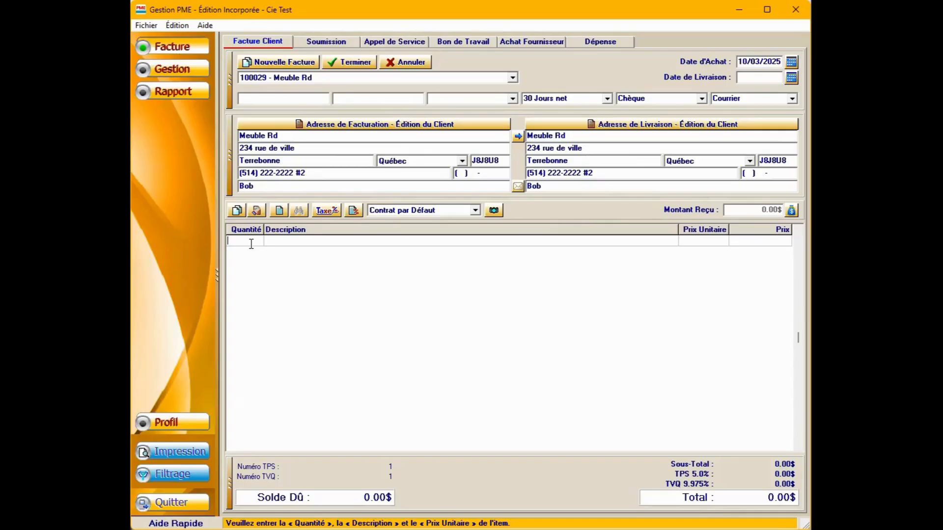
{"action": "type", "text": "2"}
{"action": "left_click", "coordinate": [311, 240]}
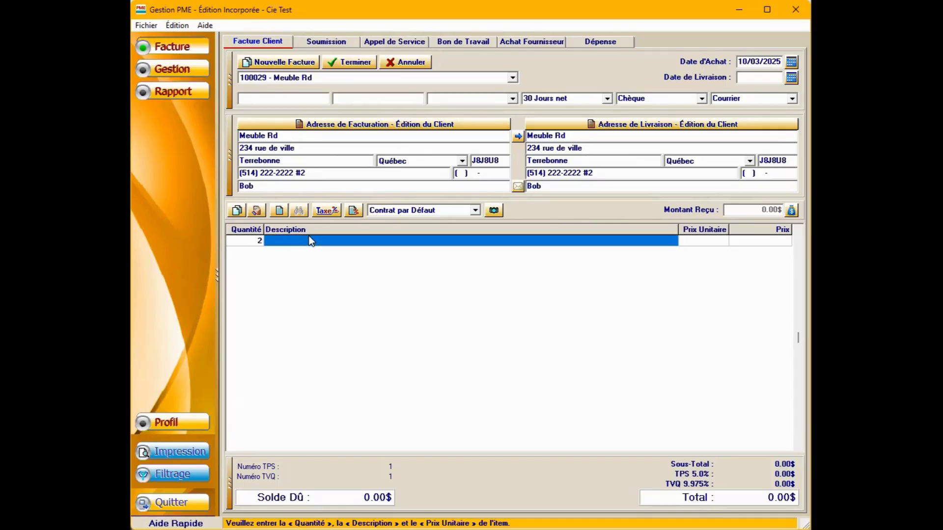
{"action": "type", "text": "30 - Chaise"}
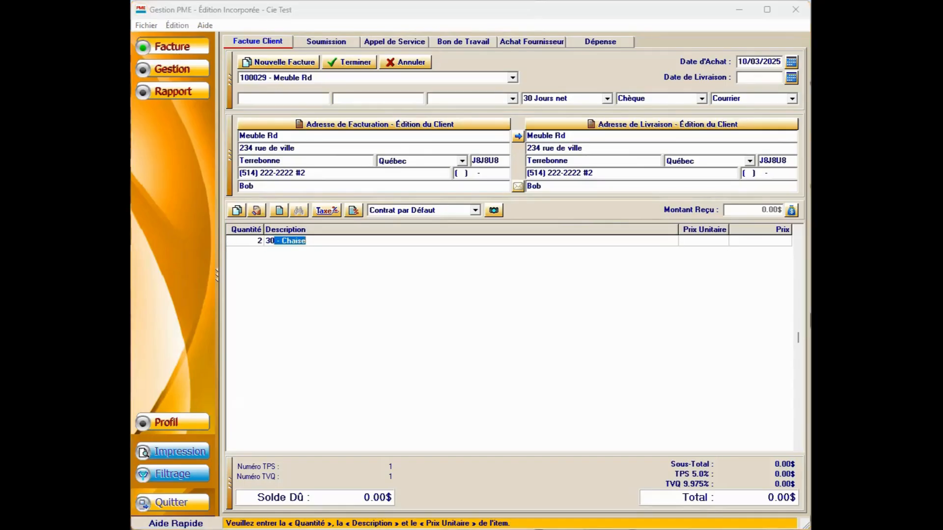
{"action": "key", "text": "Return"}
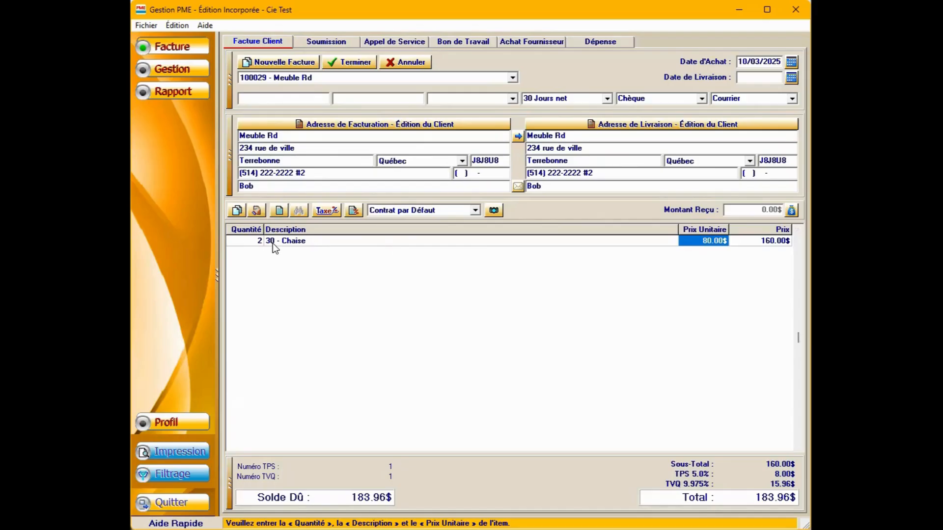
Add a second invoice line with quantity 2 and the description Table de cuisine.
{"action": "left_click", "coordinate": [235, 213]}
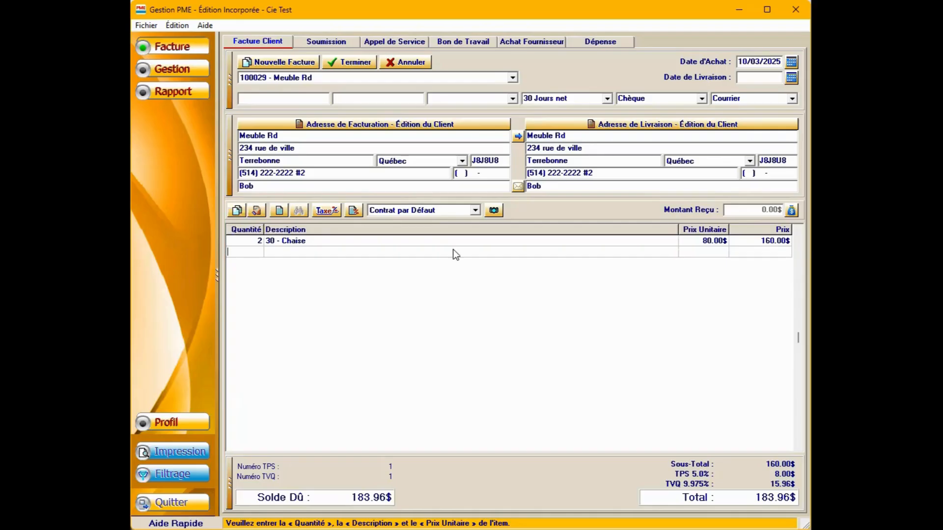
{"action": "type", "text": "2"}
{"action": "key", "text": "Tab"}
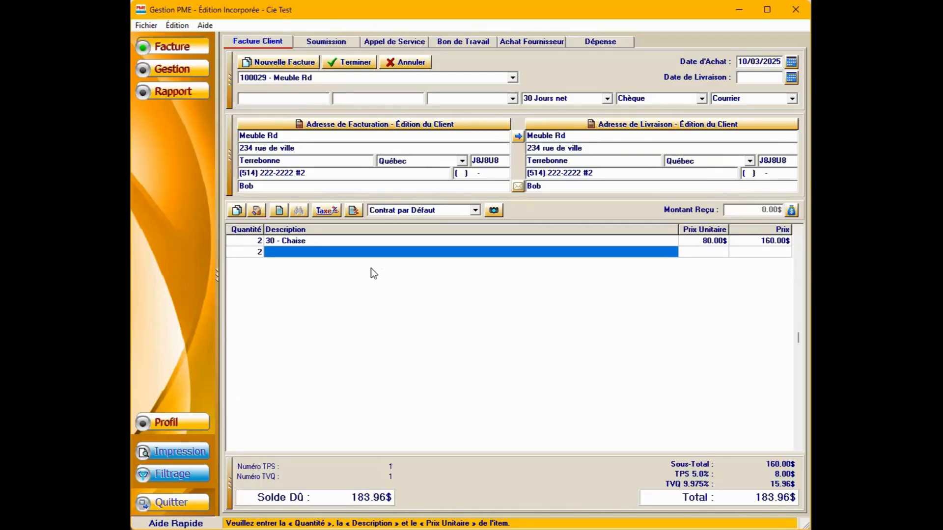
{"action": "type", "text": "Table de "}
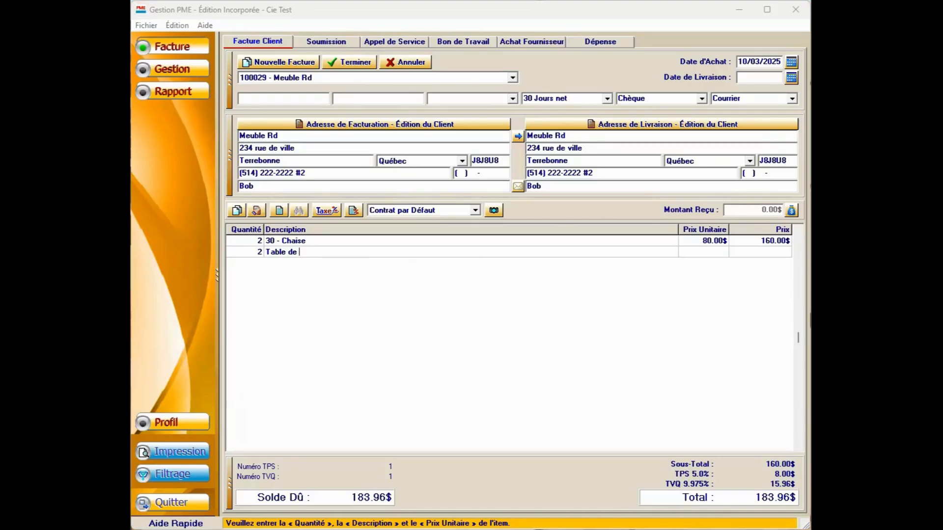
{"action": "type", "text": "cuisine"}
{"action": "key", "text": "Return"}
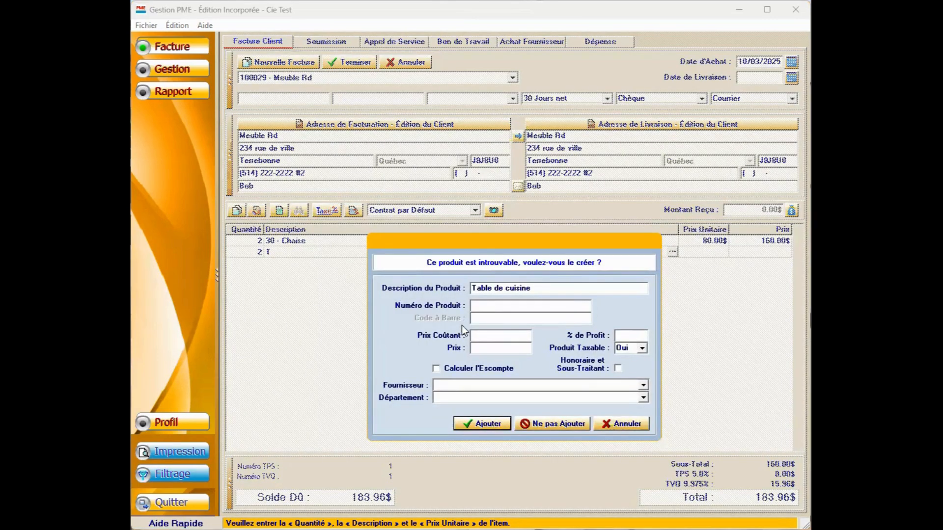
Create the missing Table de cuisine product with product number 32, cost price 100 and selling price 250.
{"action": "type", "text": "32"}
{"action": "type", "text": "100"}
{"action": "key", "text": "Tab"}
{"action": "type", "text": "250"}
{"action": "left_click", "coordinate": [488, 424]}
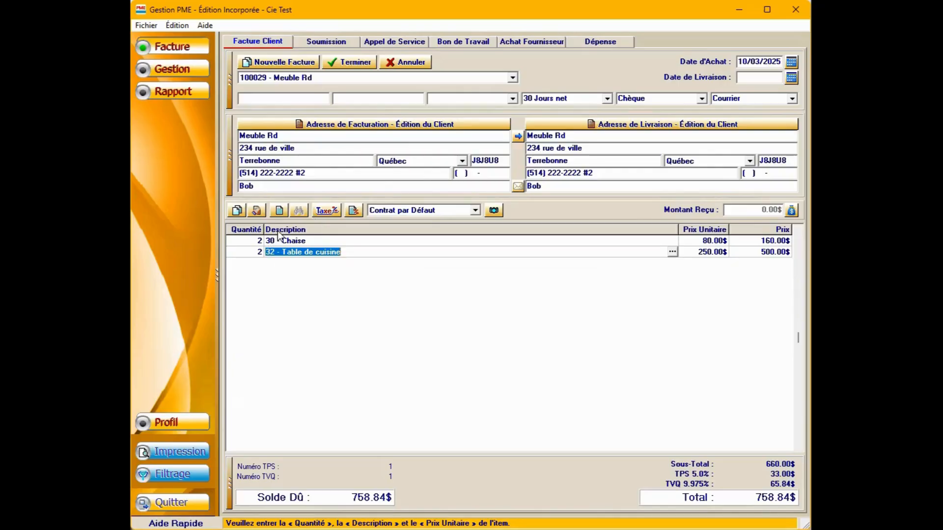
Add a third invoice line with quantity 1 of product 32 - Table de cuisine.
{"action": "key", "text": "Return"}
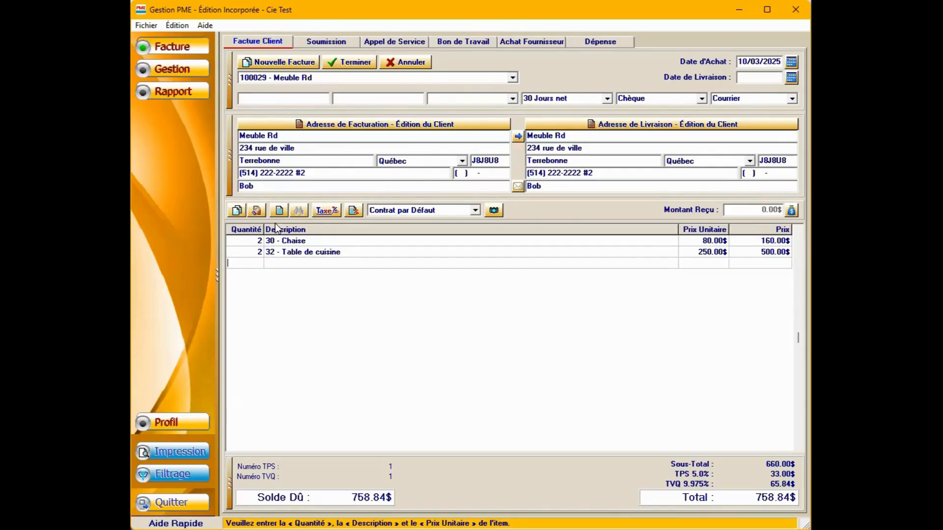
{"action": "type", "text": "1"}
{"action": "key", "text": "Return"}
{"action": "type", "text": "32 - Table de cuisine"}
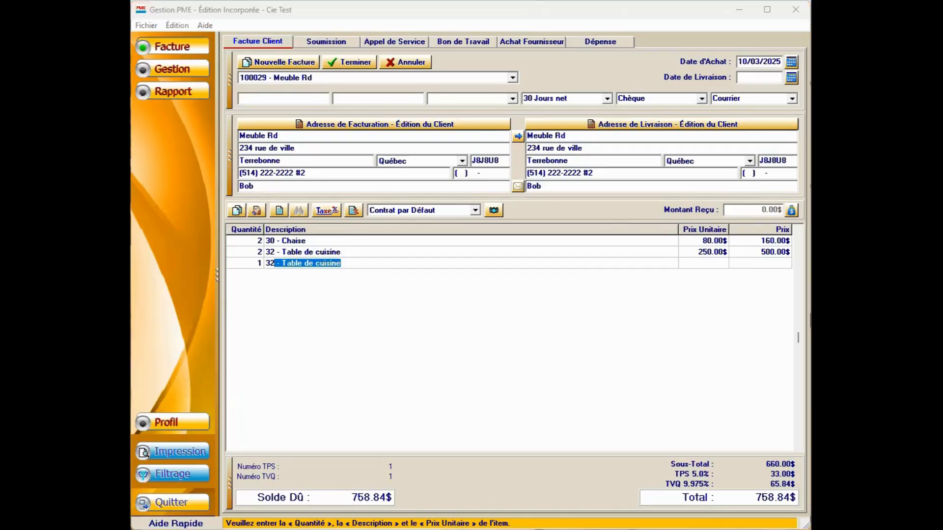
{"action": "key", "text": "Return"}
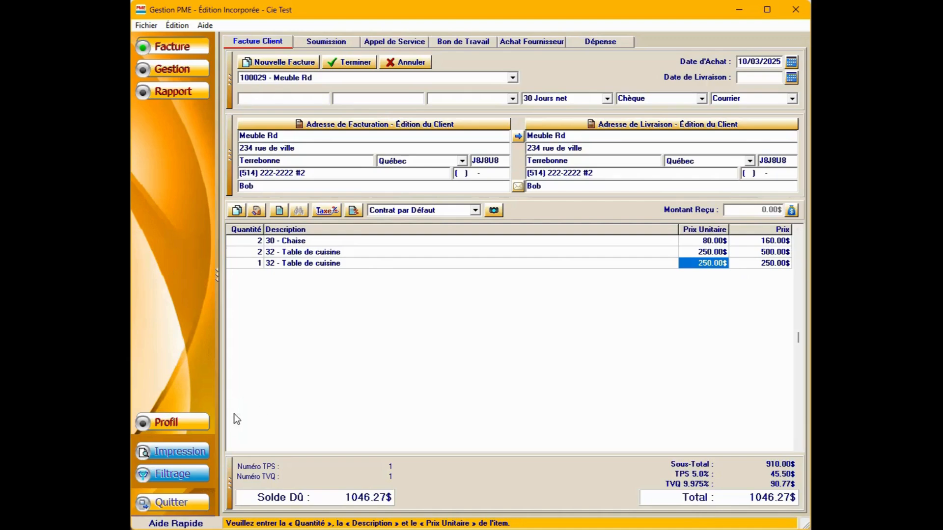
Preview the printed Meuble Rd invoice and check its addresses, payment terms and product lines.
{"action": "left_click", "coordinate": [180, 454]}
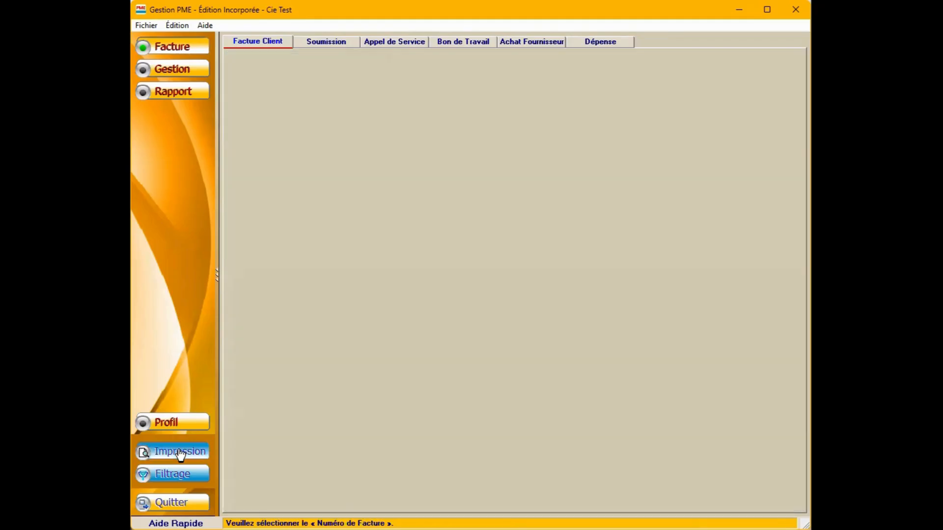
{"action": "scroll", "coordinate": [504, 265], "scroll_direction": "down", "scroll_amount": 5}
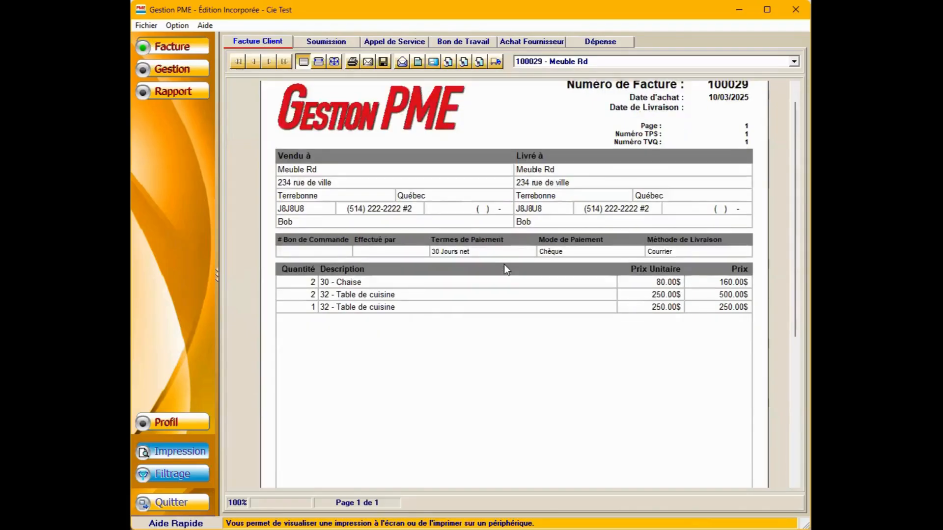
{"action": "scroll", "coordinate": [506, 269], "scroll_direction": "up", "scroll_amount": 5}
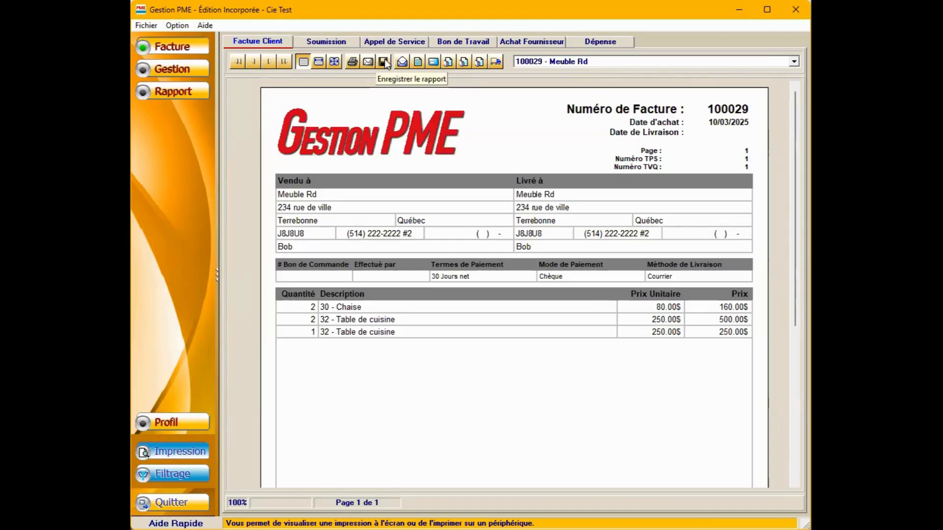
{"action": "left_click", "coordinate": [164, 460]}
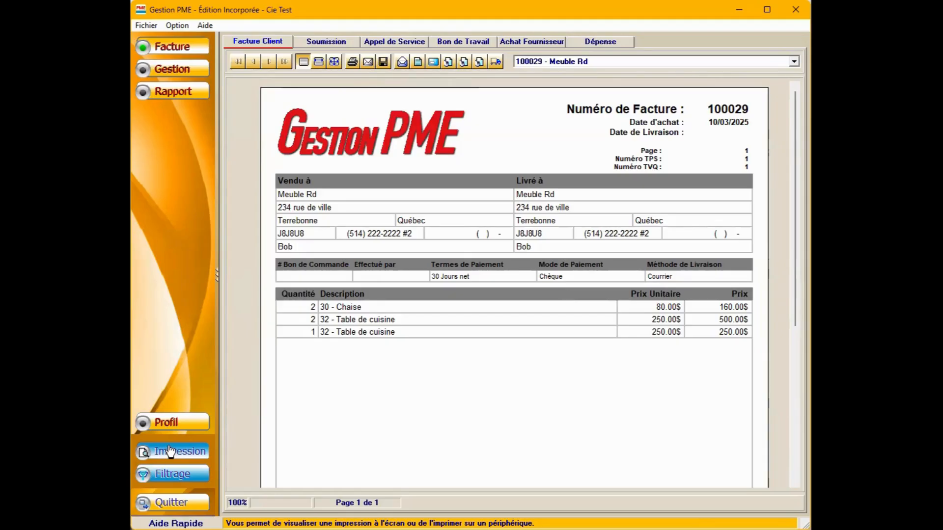